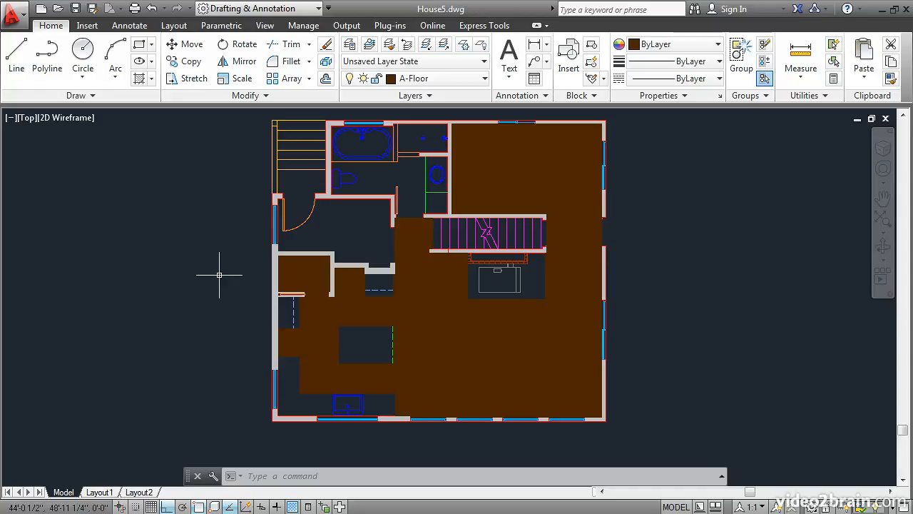
Step: Use Draworder to send the brown floor hatch in the kitchen area to the back
{"action": "scroll", "coordinate": [321, 354], "scroll_direction": "up", "scroll_amount": 4}
{"action": "mouse_move", "coordinate": [324, 354]}
{"action": "middle_mouse_down"}
{"action": "mouse_move", "coordinate": [373, 306]}
{"action": "mouse_move", "coordinate": [401, 259]}
{"action": "middle_mouse_up"}
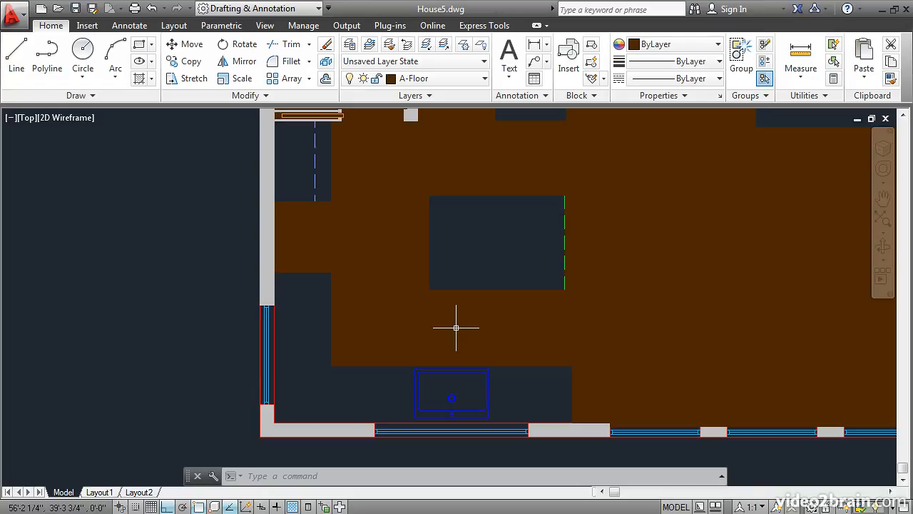
{"action": "type", "text": "dr"}
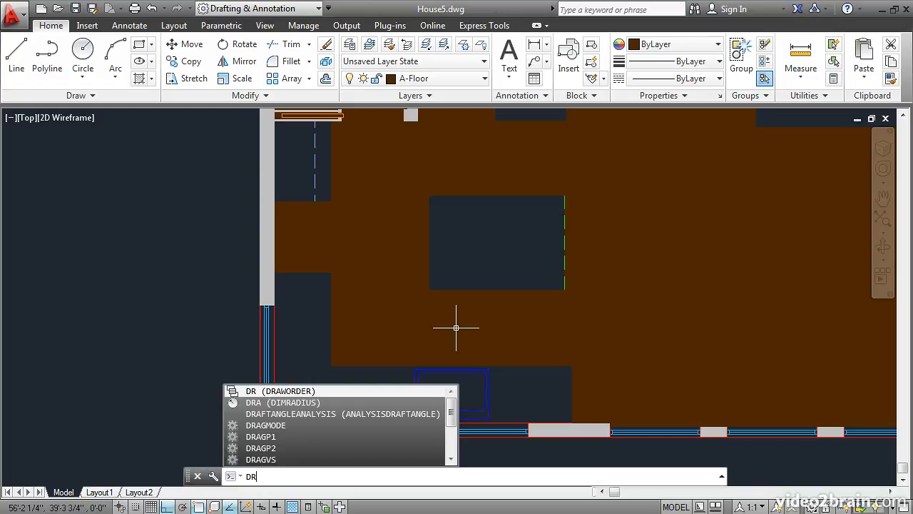
{"action": "key", "text": "Return"}
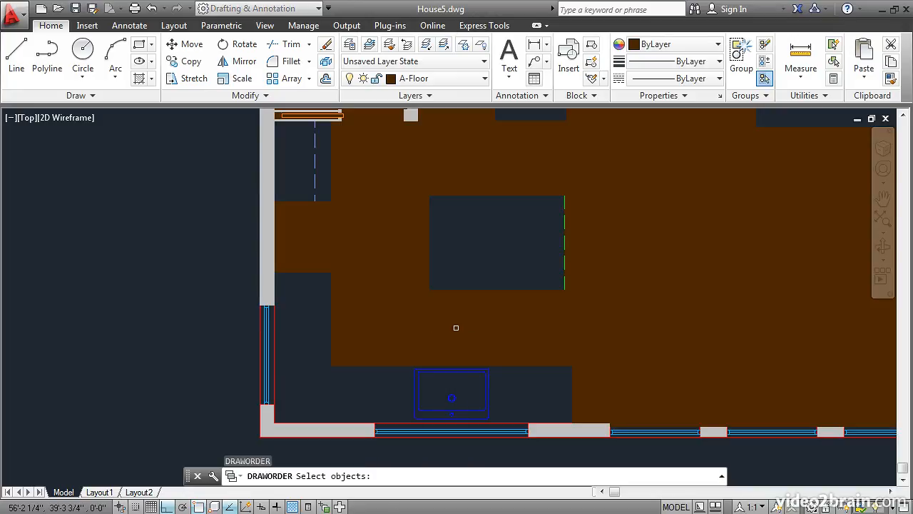
{"action": "left_click", "coordinate": [651, 243]}
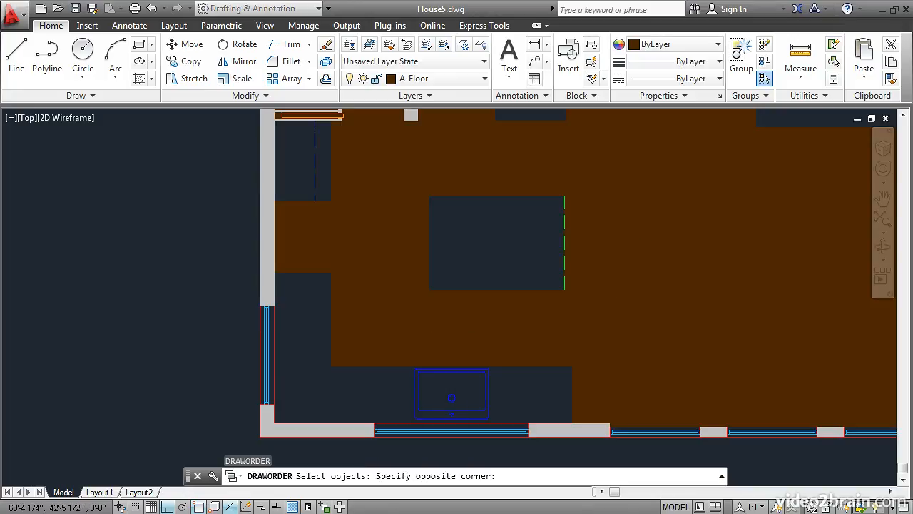
{"action": "left_click", "coordinate": [613, 216]}
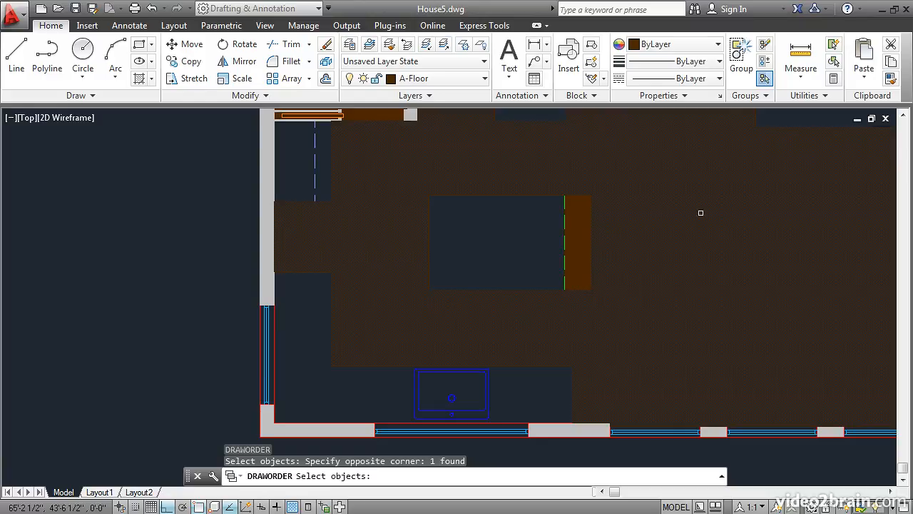
{"action": "key", "text": "Return"}
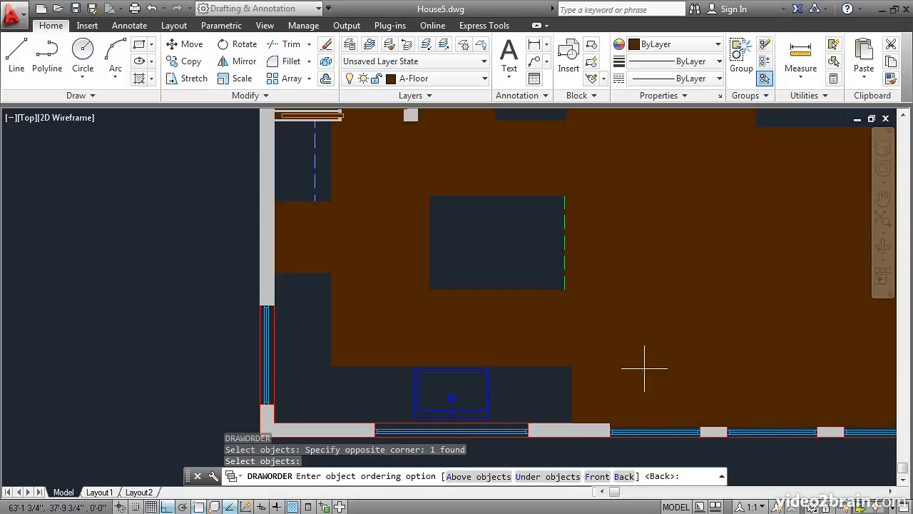
{"action": "left_click", "coordinate": [623, 477]}
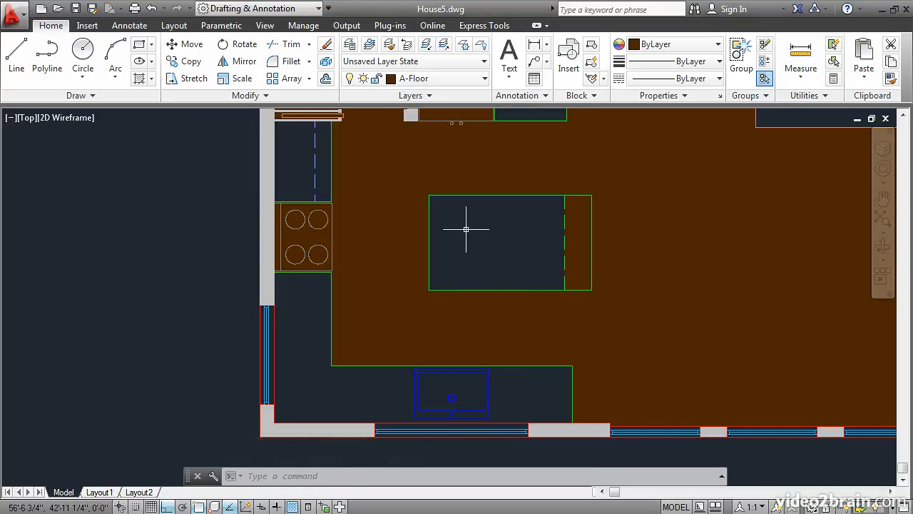
Step: Create a wipeout from the refrigerator's closed polyline outline, using the Polyline option and keeping the original polyline
{"action": "mouse_move", "coordinate": [463, 229]}
{"action": "middle_mouse_down"}
{"action": "mouse_move", "coordinate": [487, 280]}
{"action": "mouse_move", "coordinate": [491, 321]}
{"action": "middle_mouse_up"}
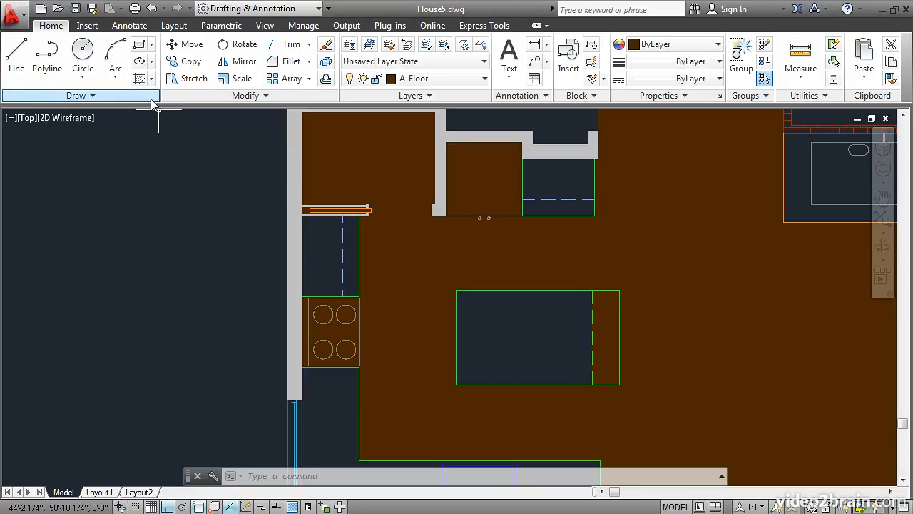
{"action": "left_click", "coordinate": [128, 28]}
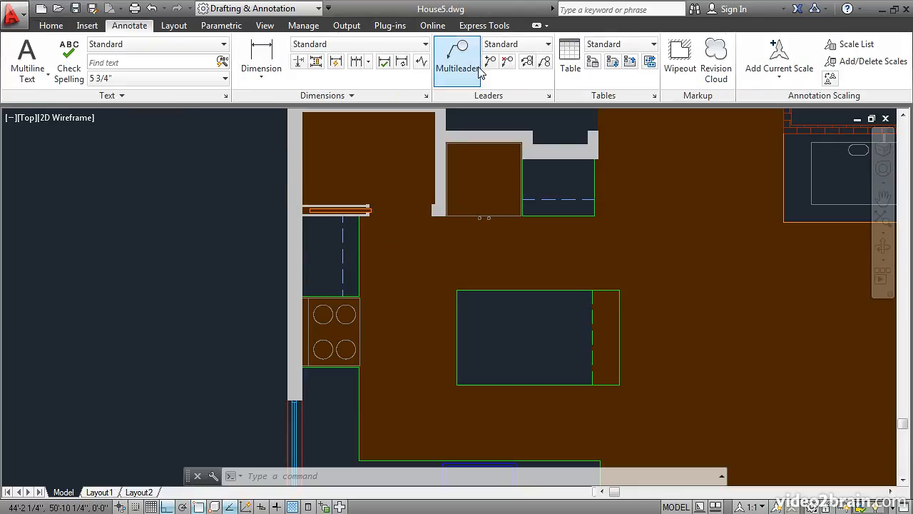
{"action": "left_click", "coordinate": [677, 58]}
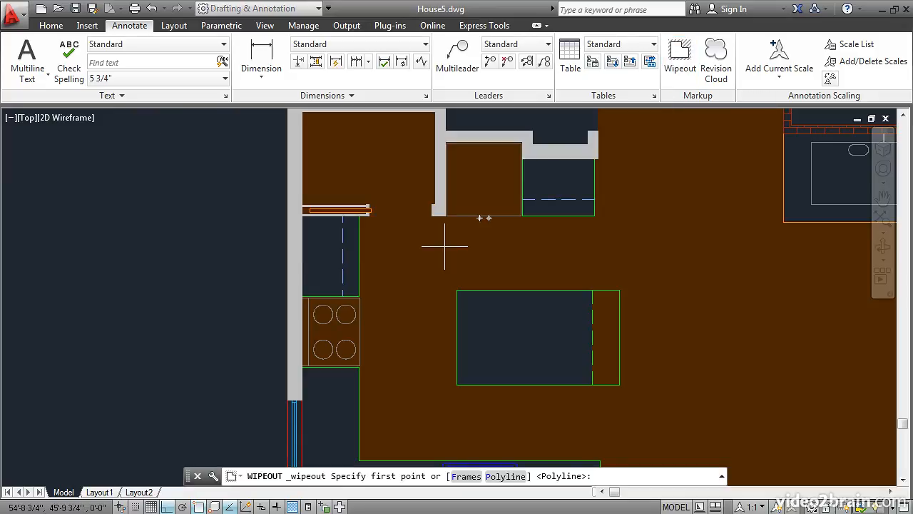
{"action": "left_click", "coordinate": [503, 476]}
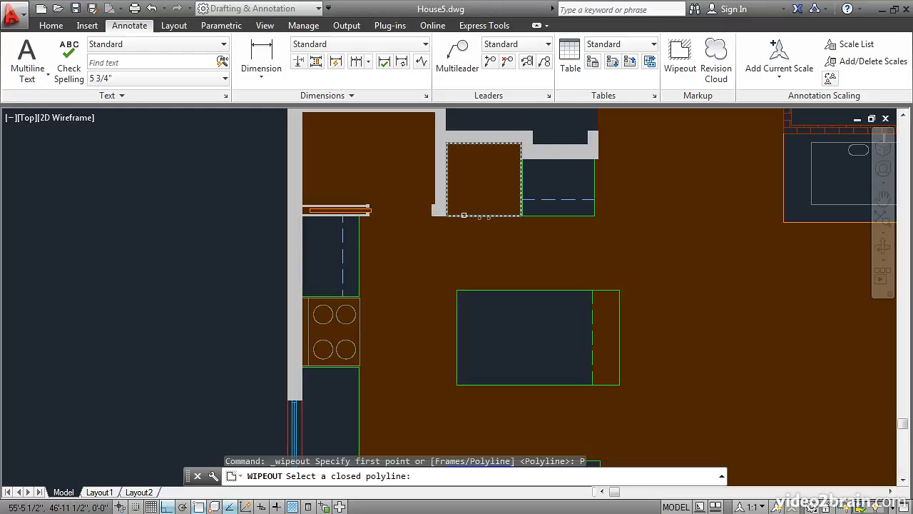
{"action": "left_click", "coordinate": [464, 214]}
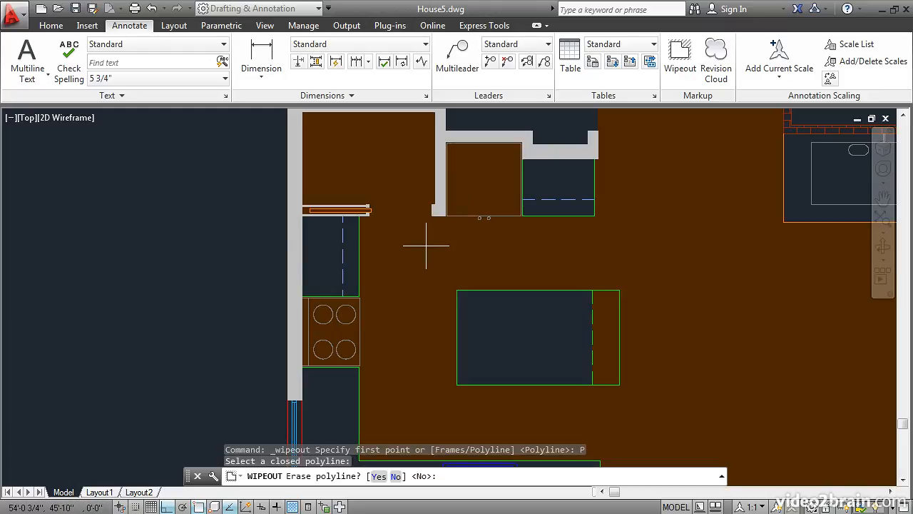
{"action": "key", "text": "Return"}
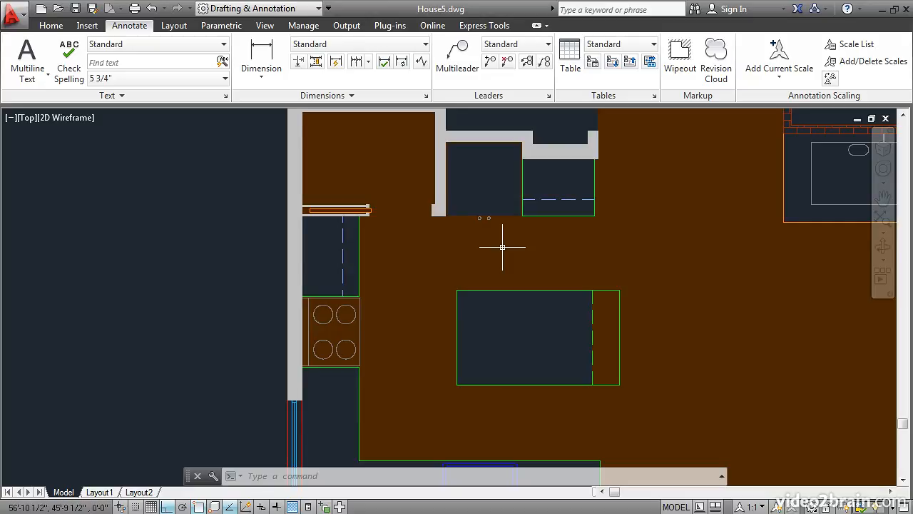
Step: Use Draworder's Above objects option to place the refrigerator wipeout above the brown floor hatch
{"action": "type", "text": "dr"}
{"action": "key", "text": "Return"}
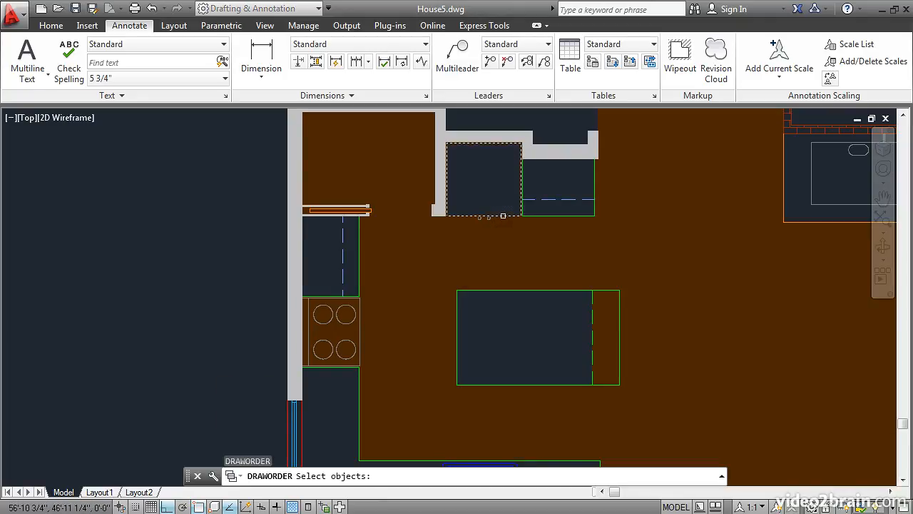
{"action": "left_click", "coordinate": [503, 215]}
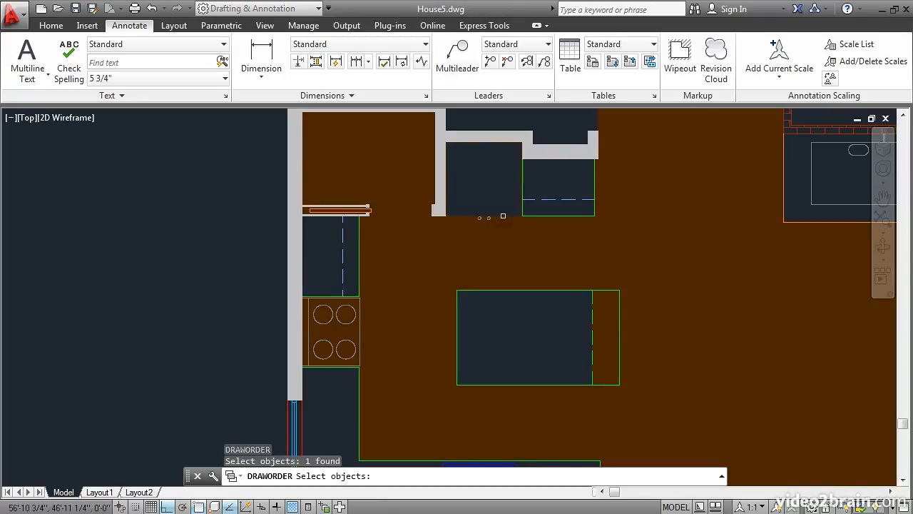
{"action": "key", "text": "Return"}
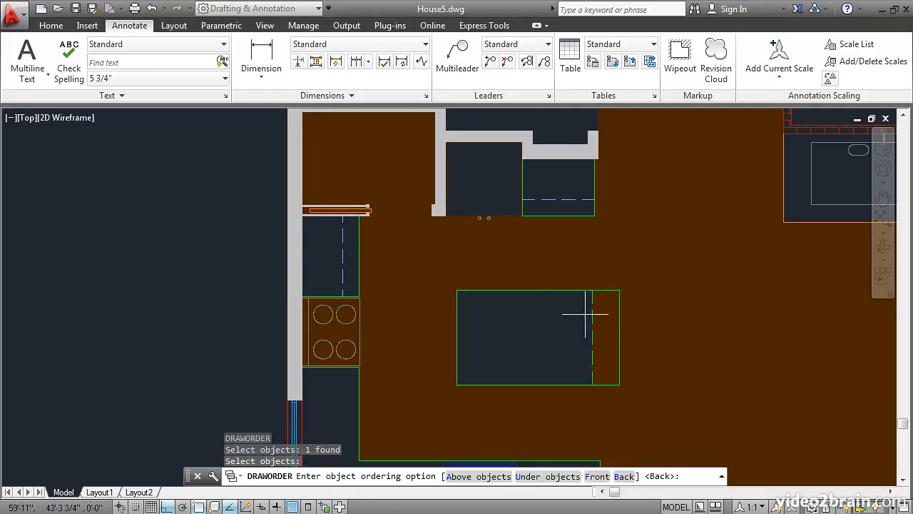
{"action": "left_click", "coordinate": [479, 475]}
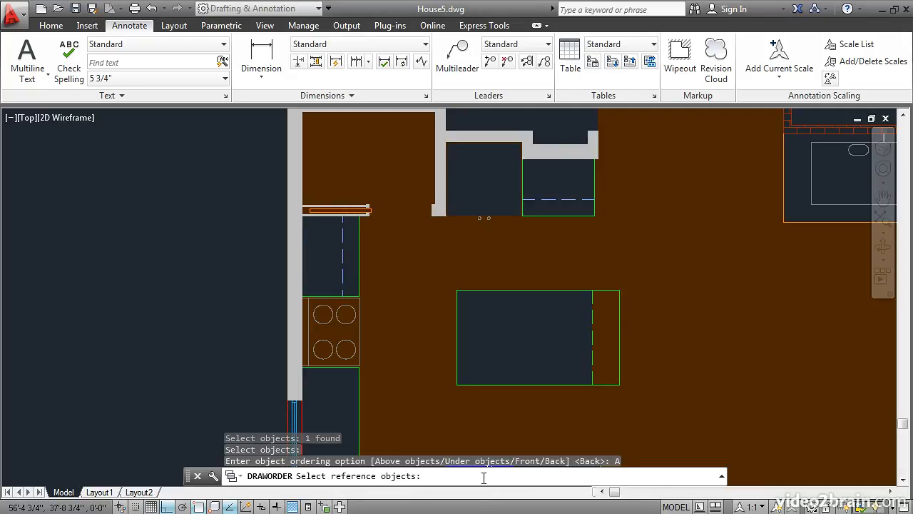
{"action": "left_click", "coordinate": [765, 357]}
{"action": "left_click", "coordinate": [676, 274]}
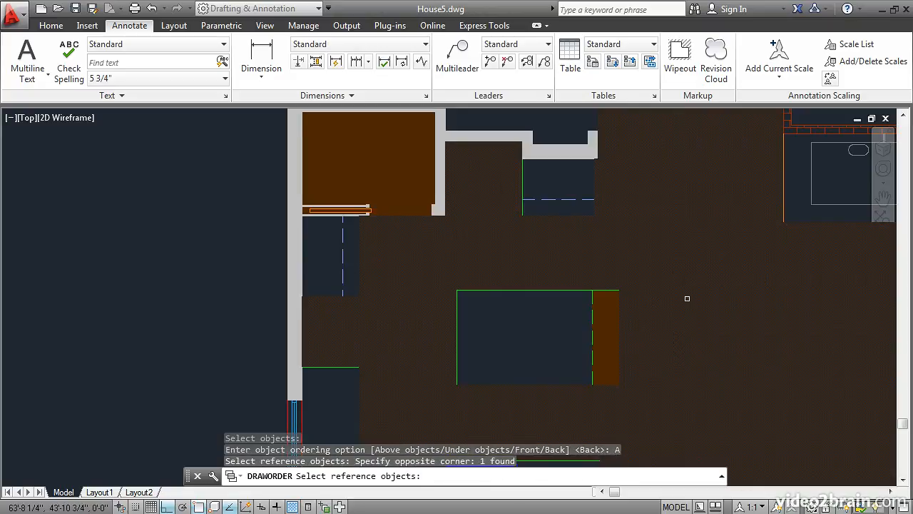
{"action": "key", "text": "Return"}
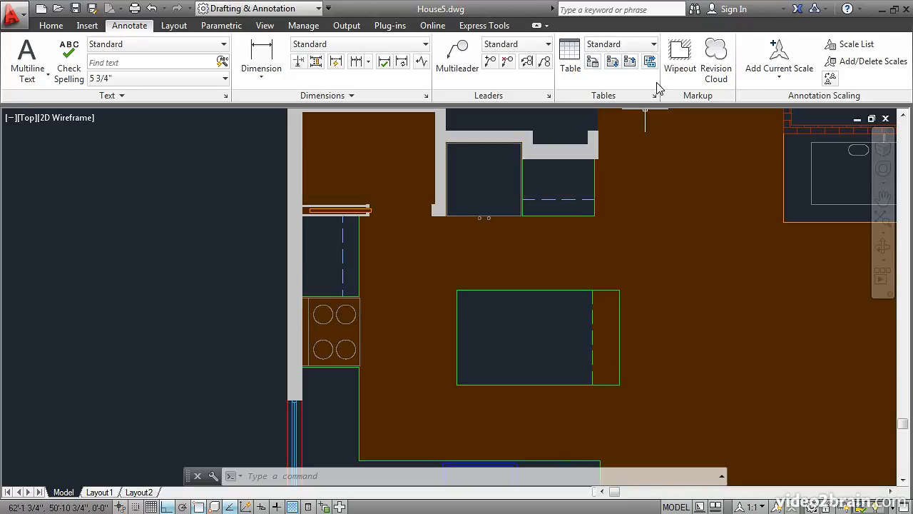
Step: Draw a rectangular wipeout over the four-burner stove by picking its four outer corners
{"action": "left_click", "coordinate": [673, 65]}
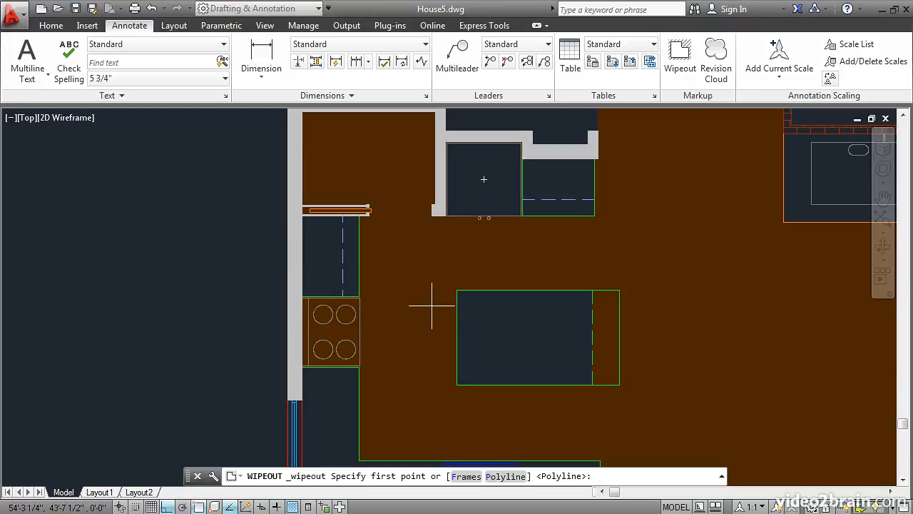
{"action": "scroll", "coordinate": [420, 314], "scroll_direction": "up", "scroll_amount": 2}
{"action": "scroll", "coordinate": [407, 314], "scroll_direction": "up", "scroll_amount": 2}
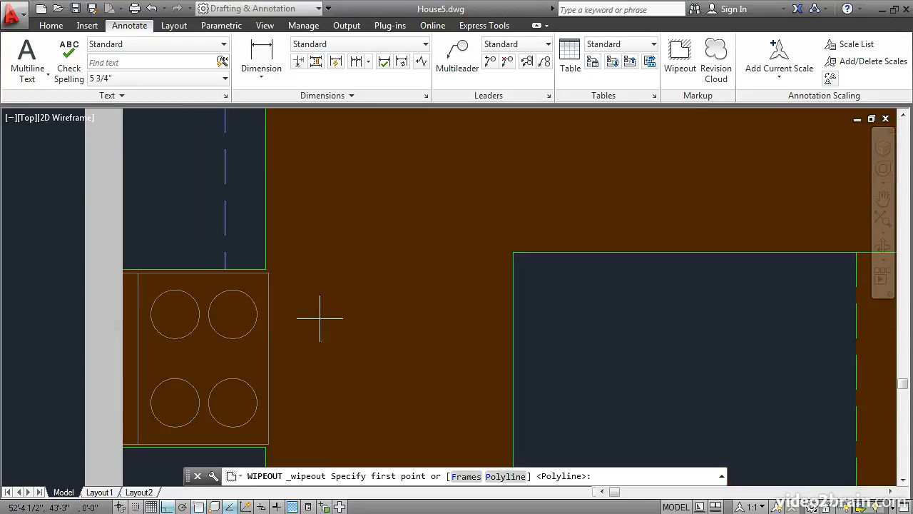
{"action": "left_click", "coordinate": [121, 273]}
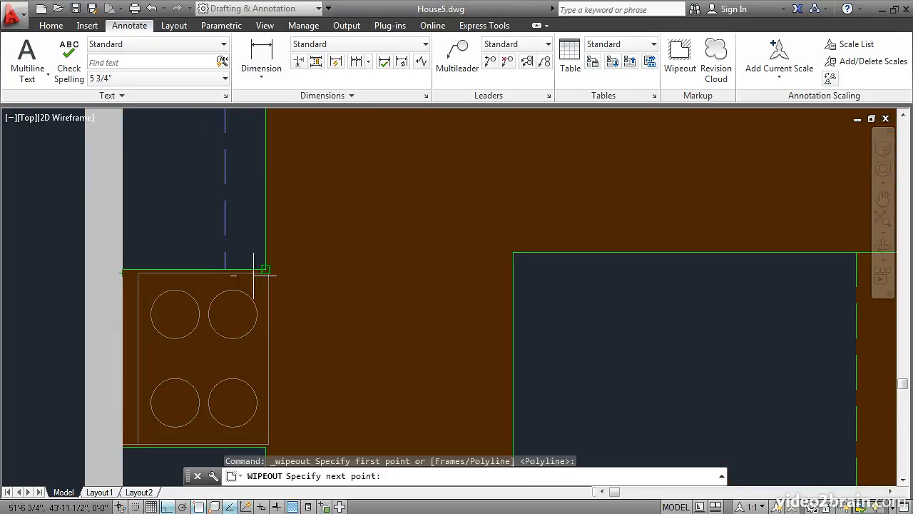
{"action": "left_click", "coordinate": [268, 272]}
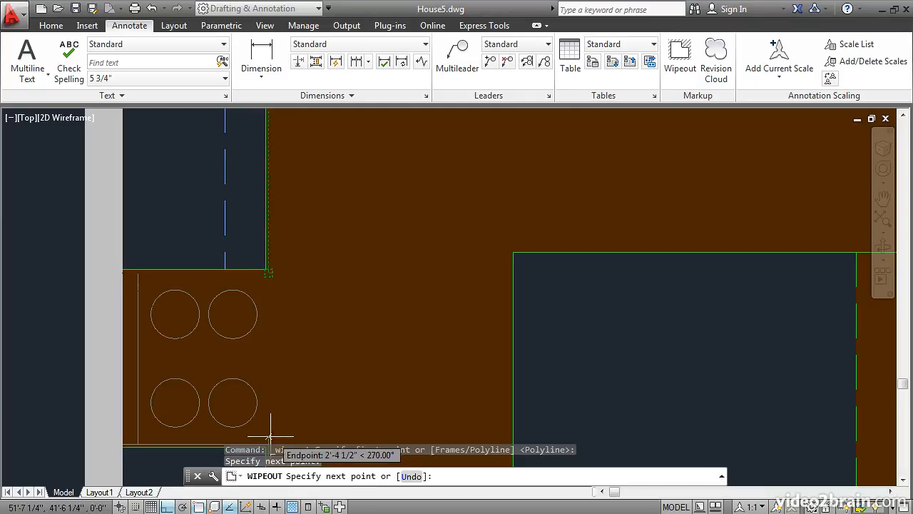
{"action": "left_click", "coordinate": [266, 444]}
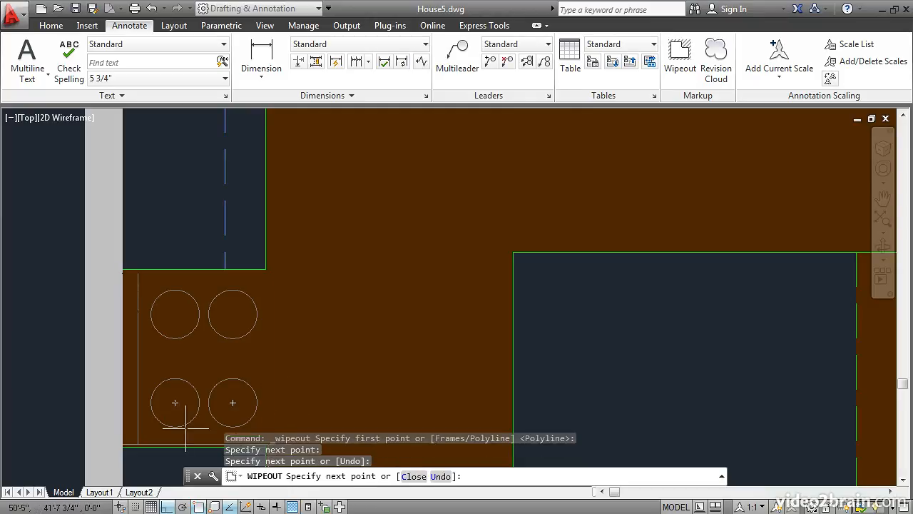
{"action": "left_click", "coordinate": [120, 444]}
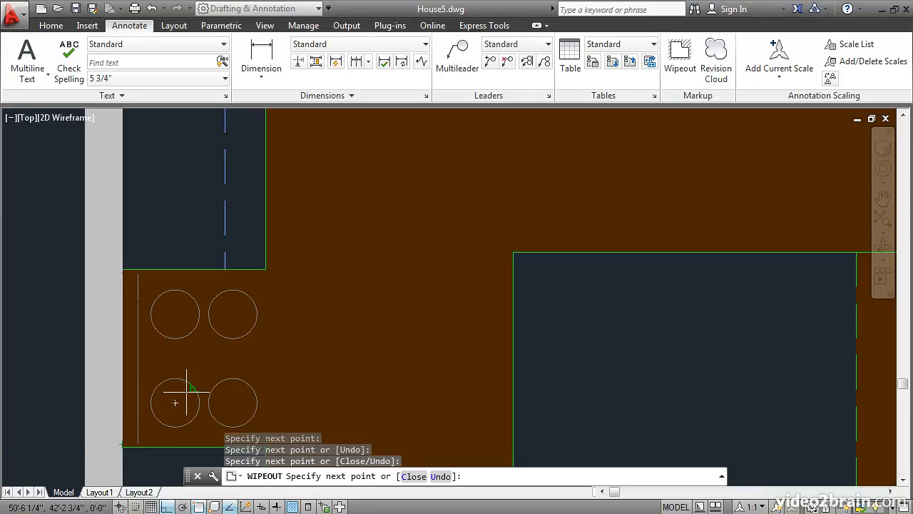
{"action": "key", "text": "Return"}
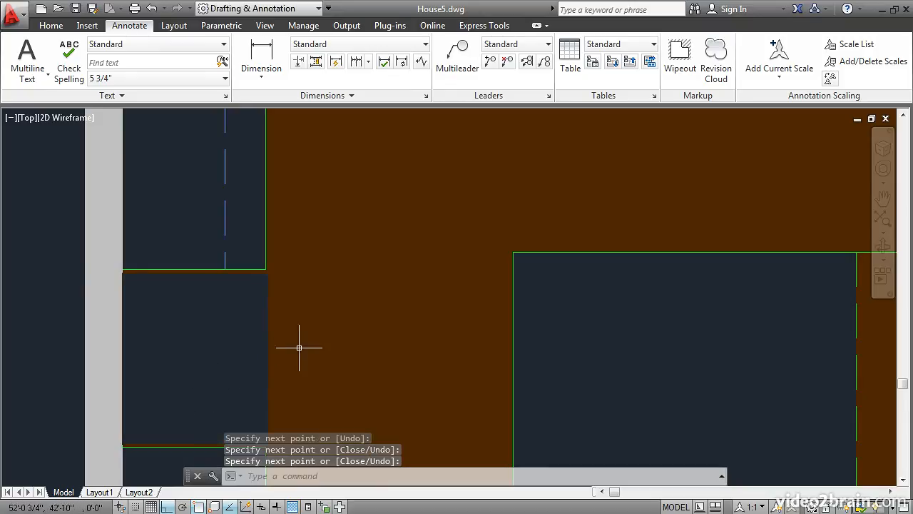
Step: Use Draworder's Under objects option to place the stove wipeout beneath the stove's outline and burners
{"action": "middle_click_drag", "start_coordinate": [321, 326], "coordinate": [452, 264]}
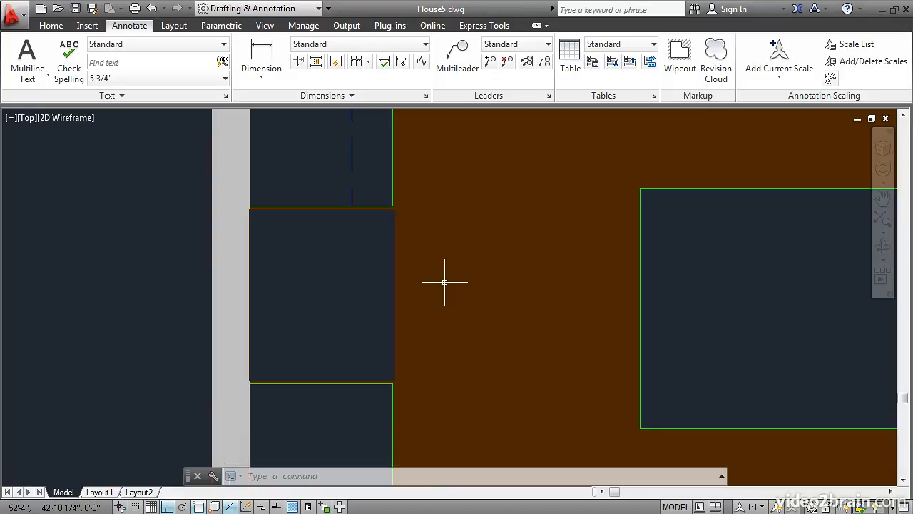
{"action": "type", "text": "dr"}
{"action": "key", "text": "Return"}
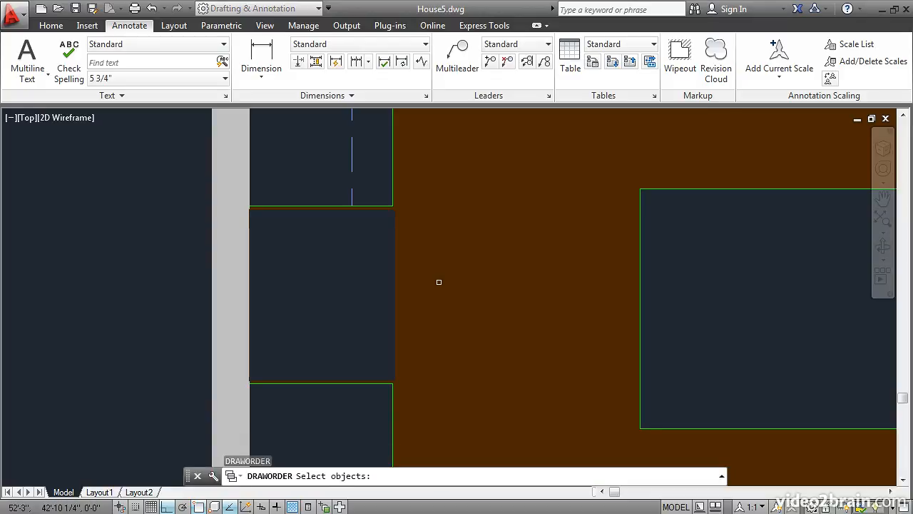
{"action": "left_click", "coordinate": [394, 271]}
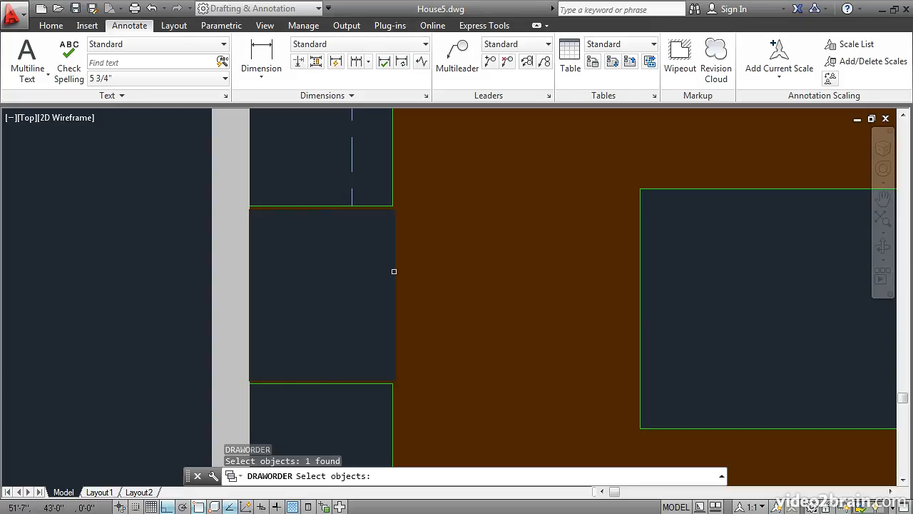
{"action": "key", "text": "Return"}
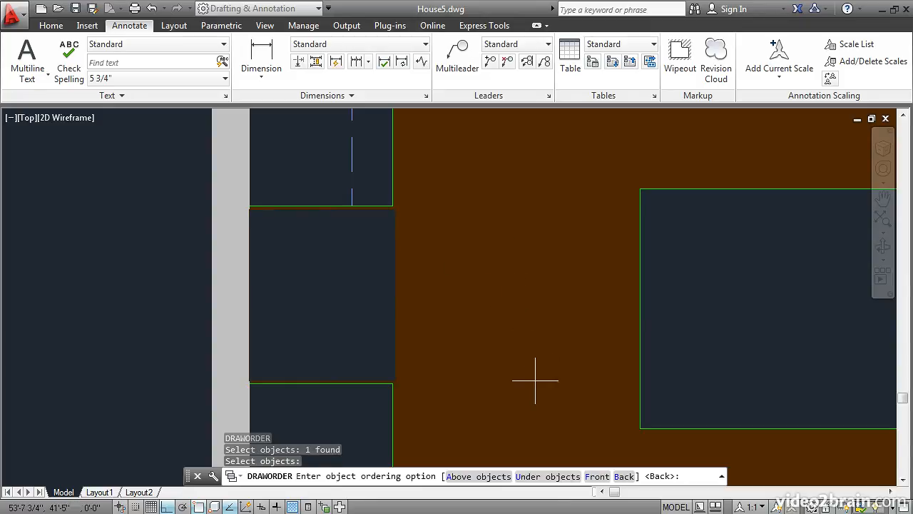
{"action": "left_click", "coordinate": [547, 476]}
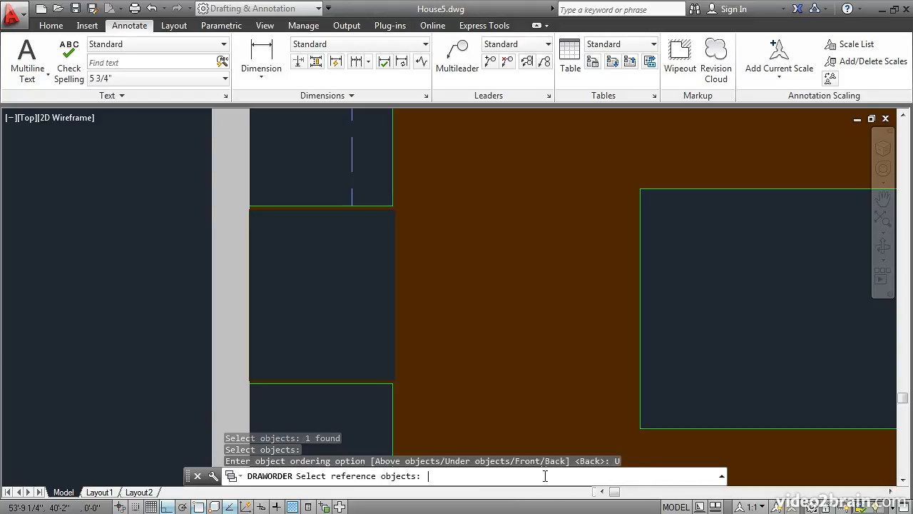
{"action": "left_click", "coordinate": [178, 207]}
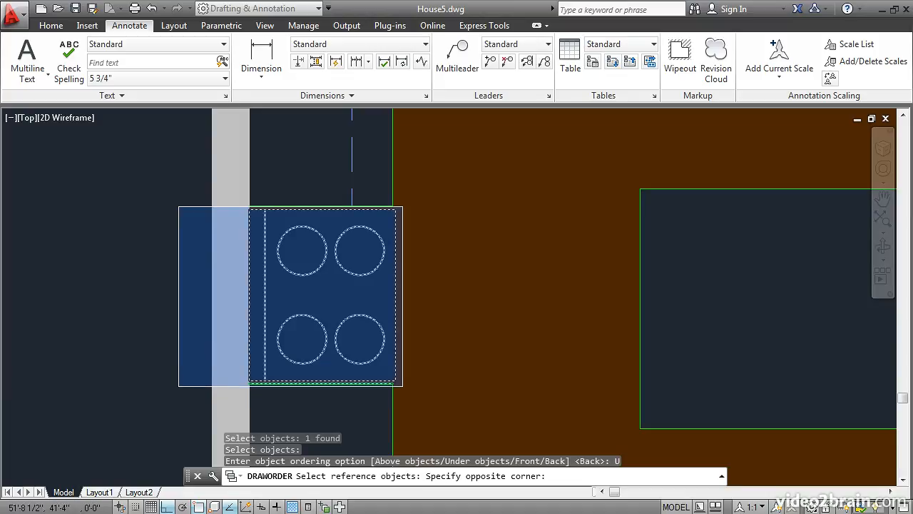
{"action": "left_click", "coordinate": [402, 386]}
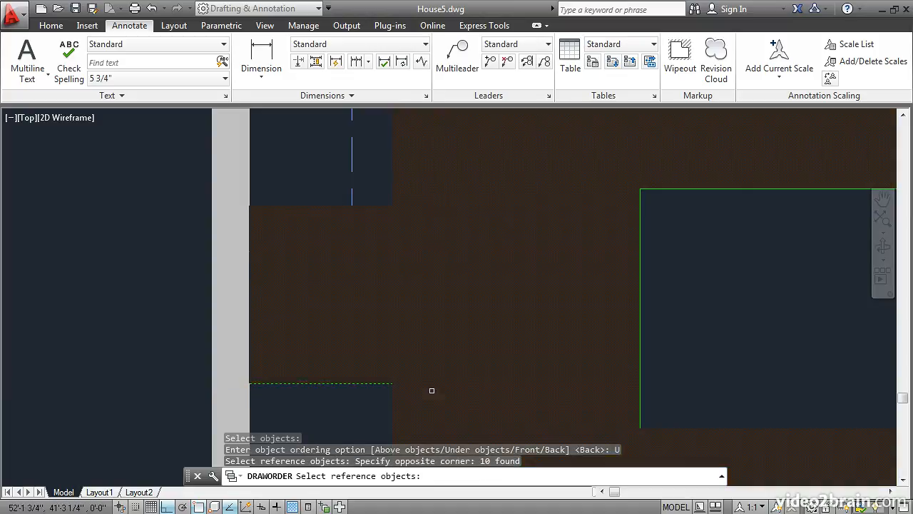
{"action": "key", "text": "Return"}
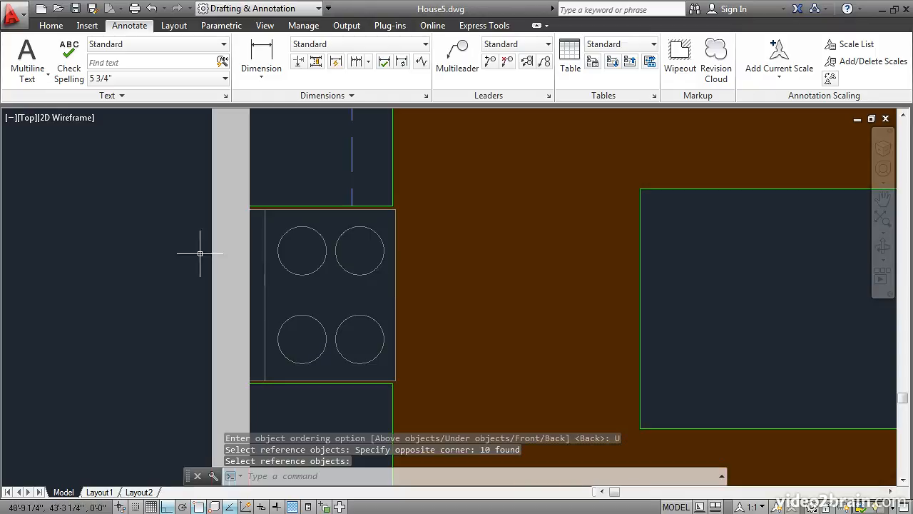